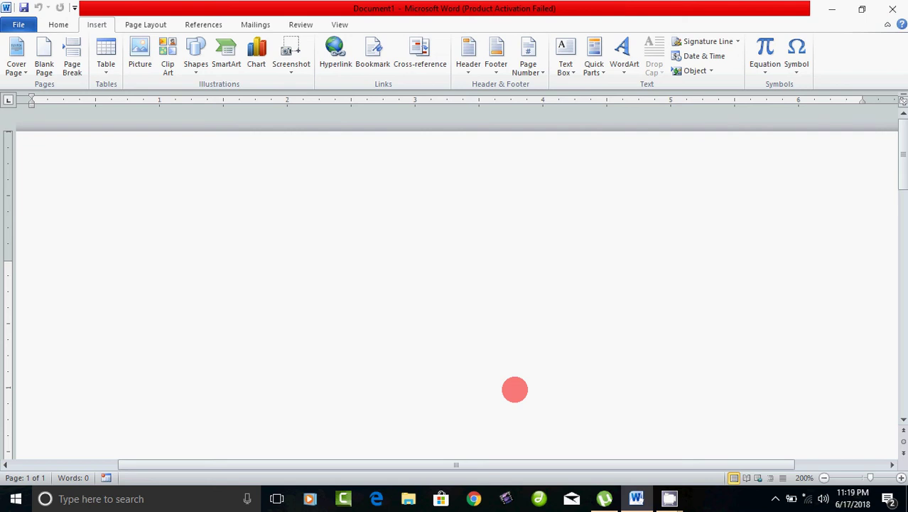
Open Word's offline help and go to the Formatting > Add a heading article.
key(F1)
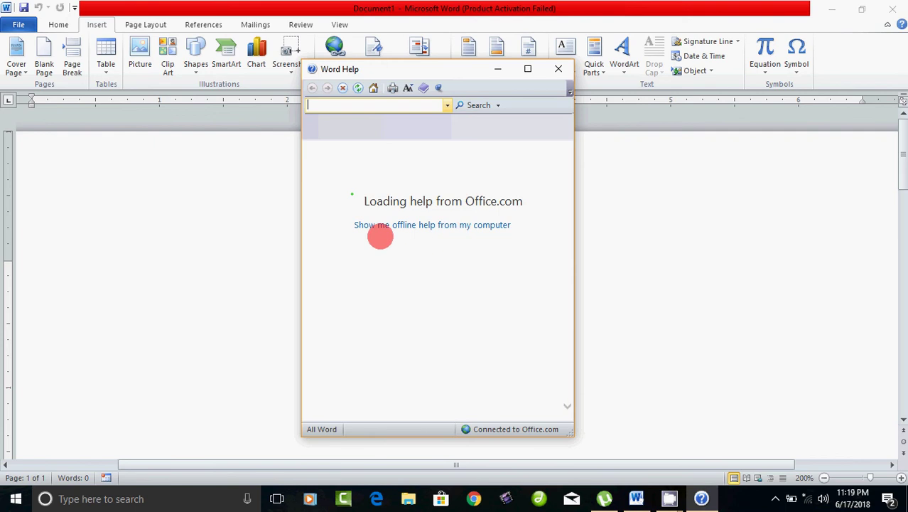
click(378, 226)
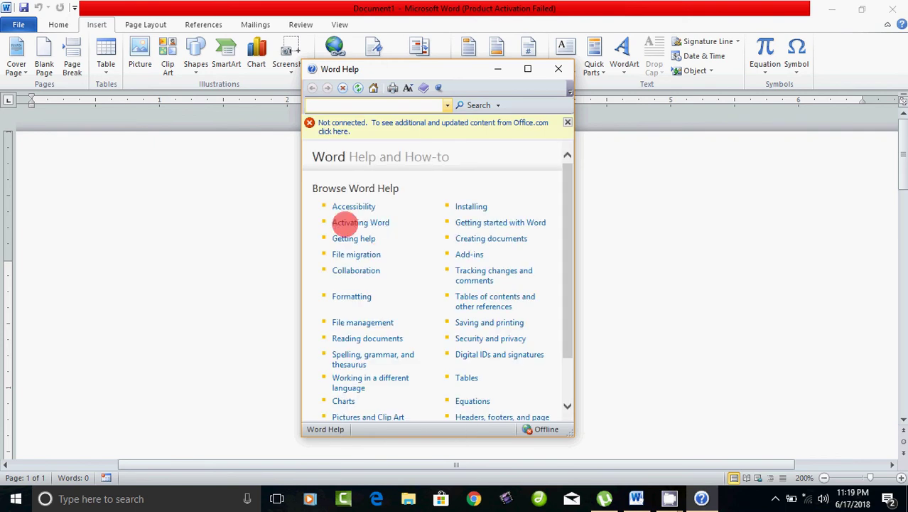
click(347, 222)
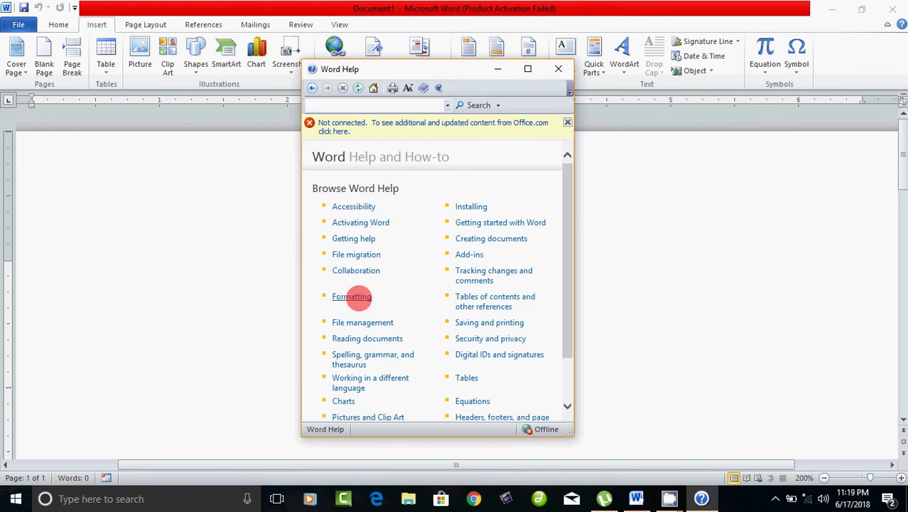
click(359, 297)
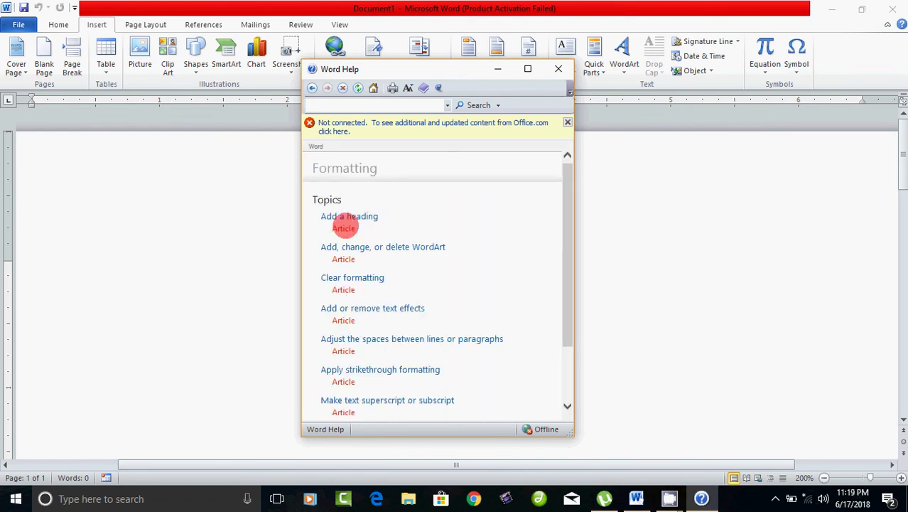
click(363, 217)
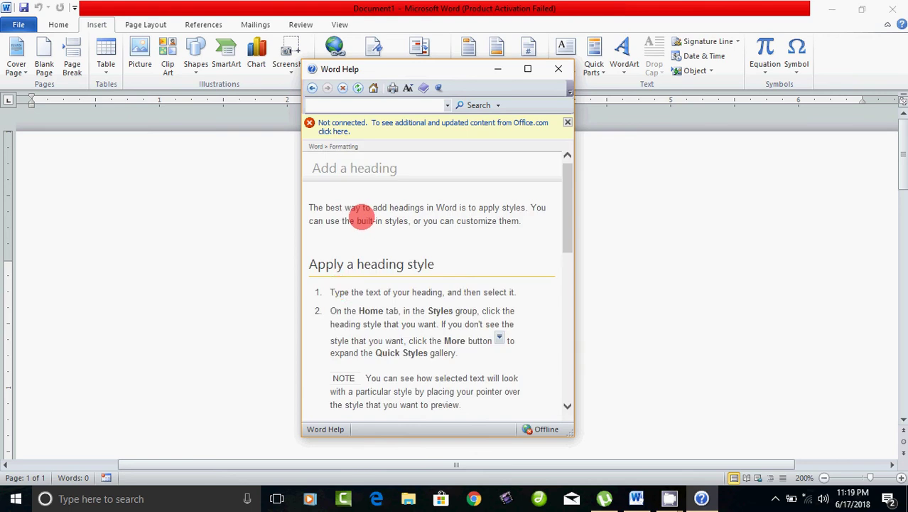
Copy the article's numbered heading-style steps and close Word Help.
drag(330, 292, 462, 404)
key(ctrl+c)
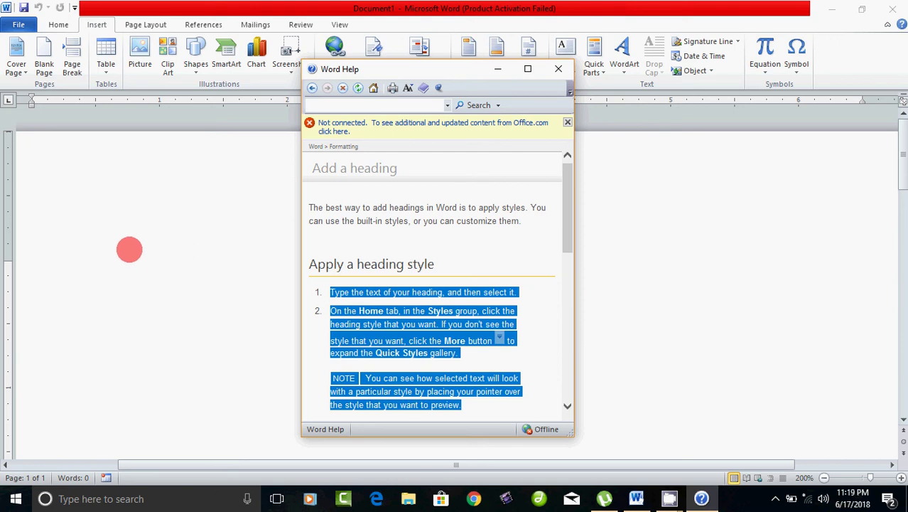
click(129, 249)
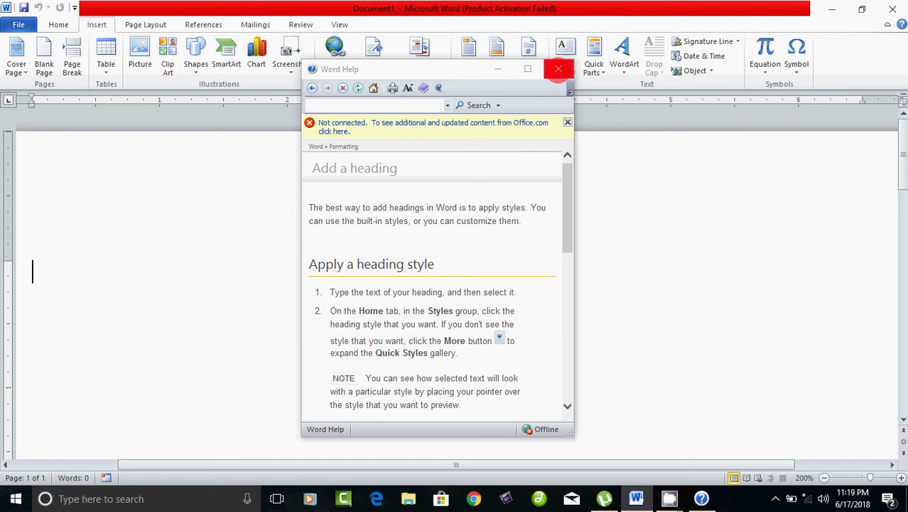
click(558, 69)
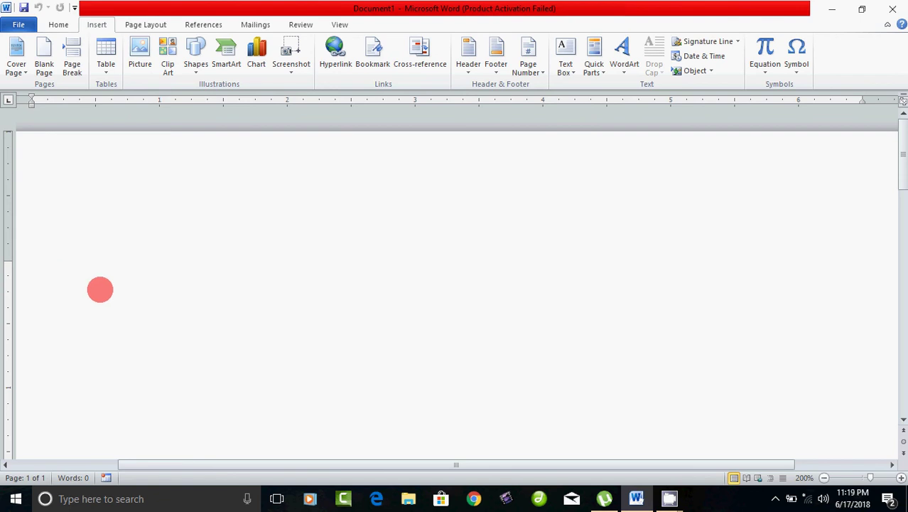
Paste the two numbered Add a heading steps and NOTE, then select all the pasted text.
key(ctrl+v)
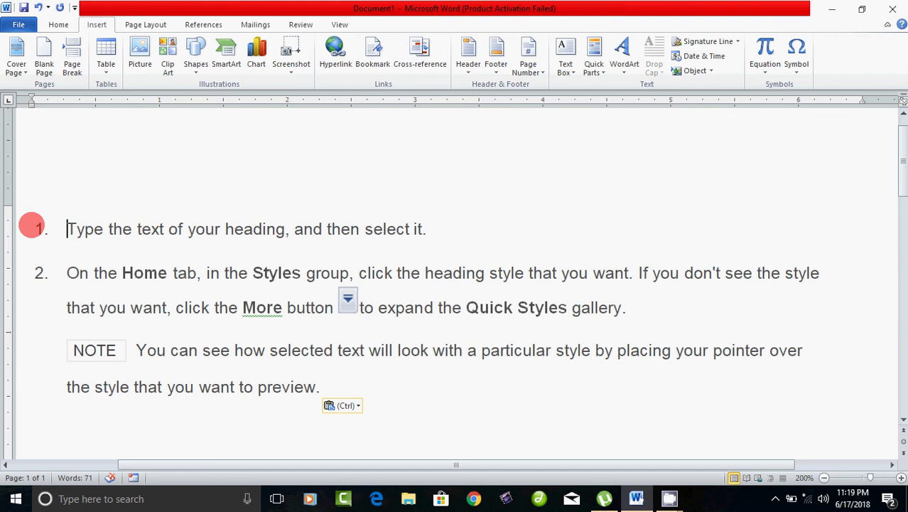
drag(32, 226, 245, 389)
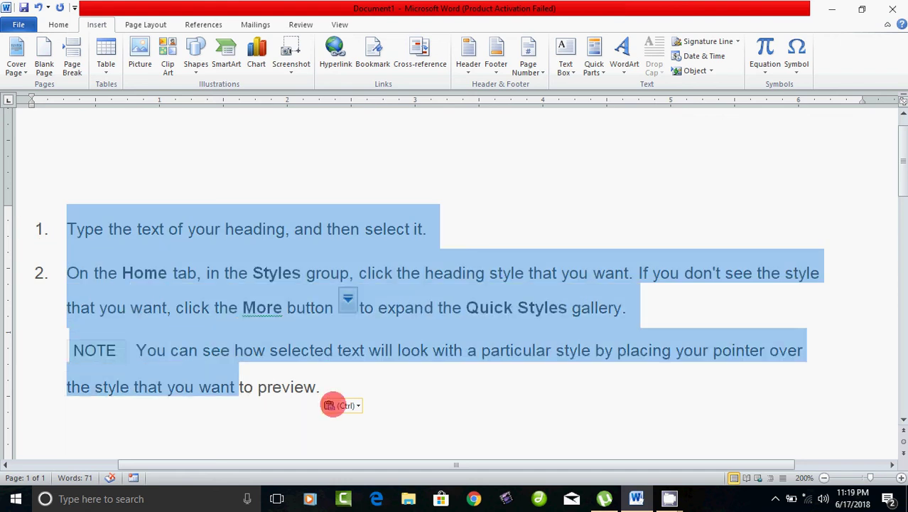
drag(332, 405, 345, 403)
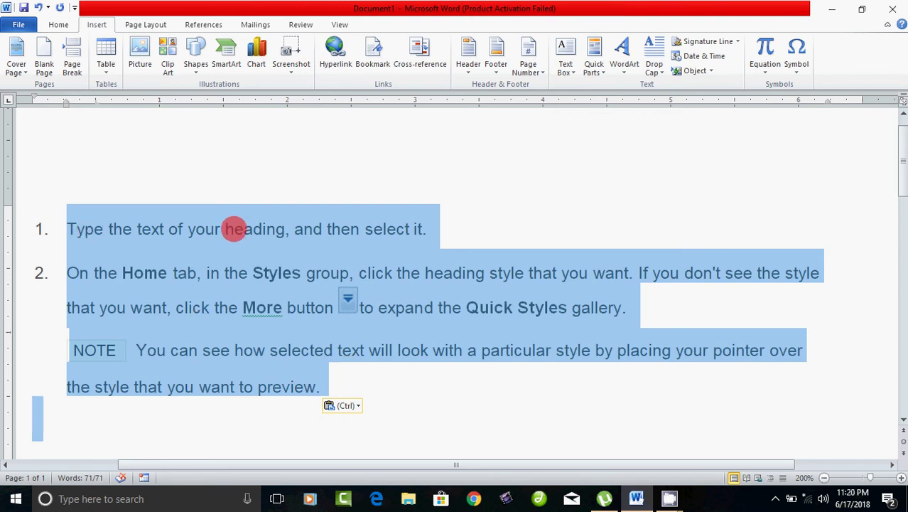
Set the selected steps' paragraph line spacing to Multiple at 3.
right_click(235, 227)
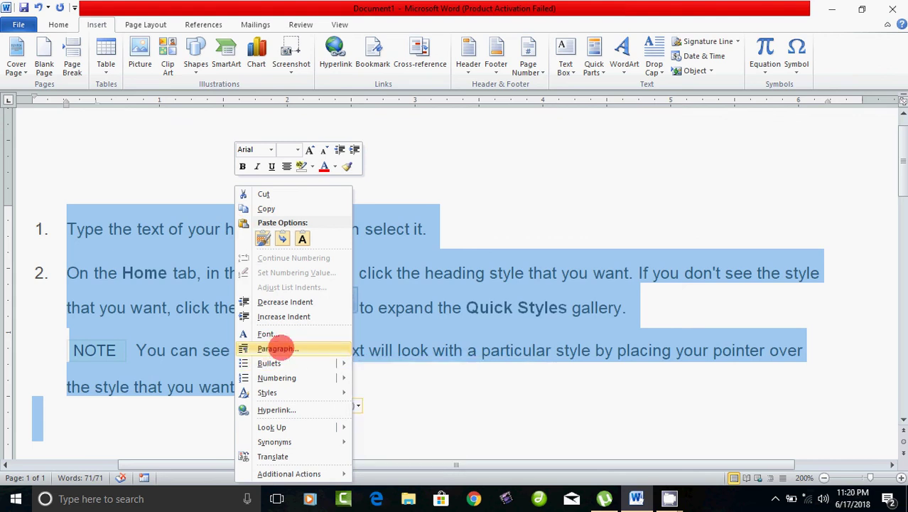
click(288, 349)
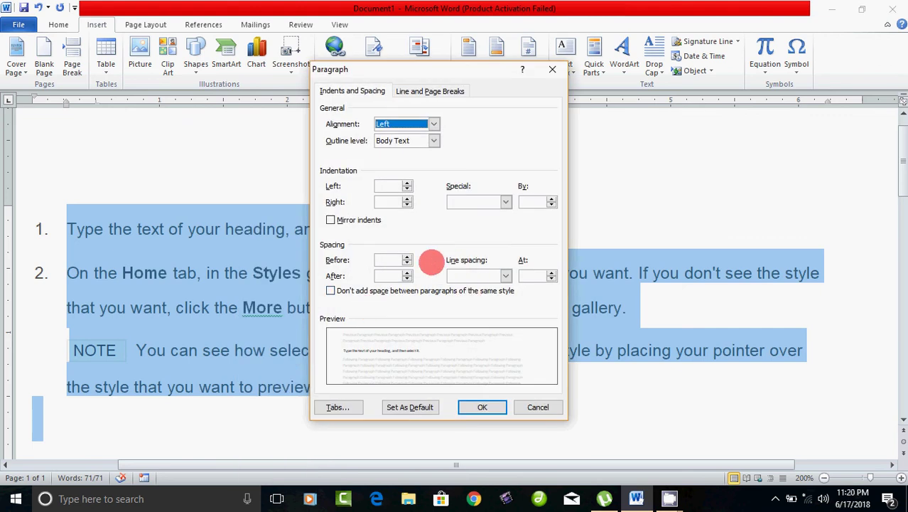
click(505, 275)
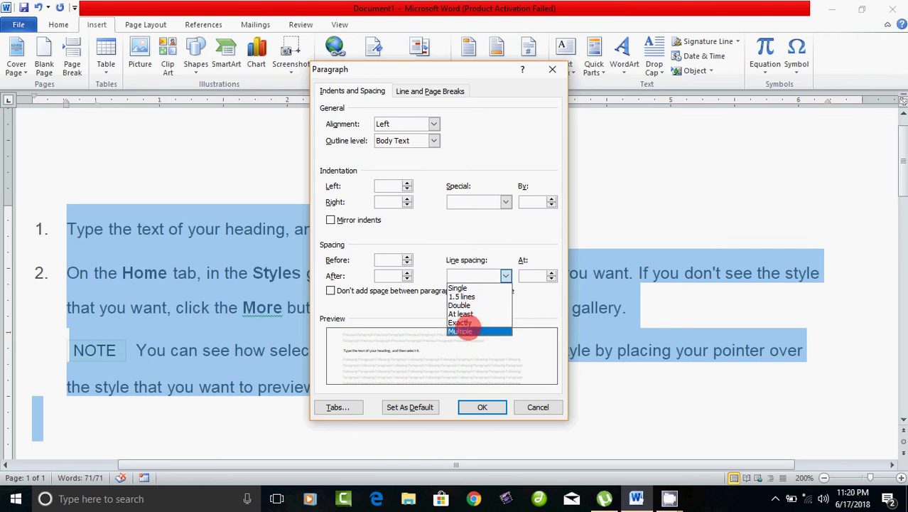
click(462, 330)
click(474, 405)
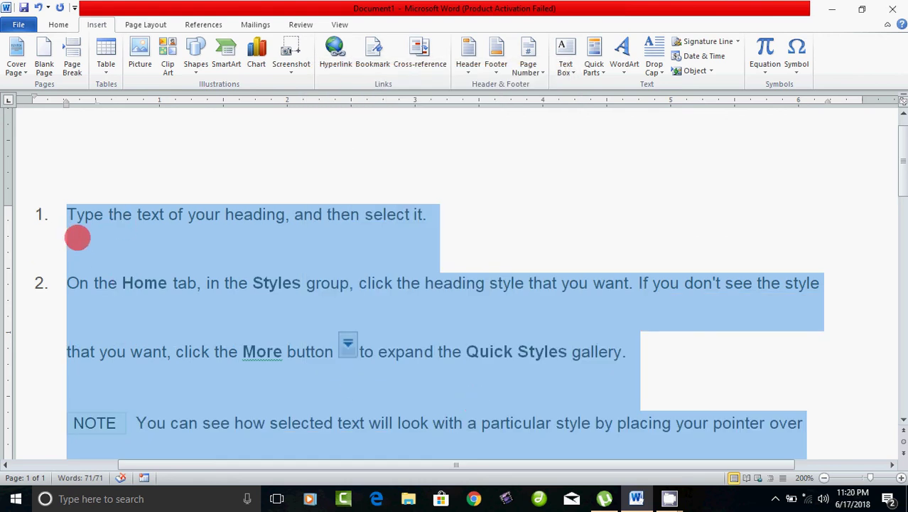
click(73, 225)
Reselect the pasted steps and set their paragraph line spacing back to Single.
drag(65, 214, 600, 385)
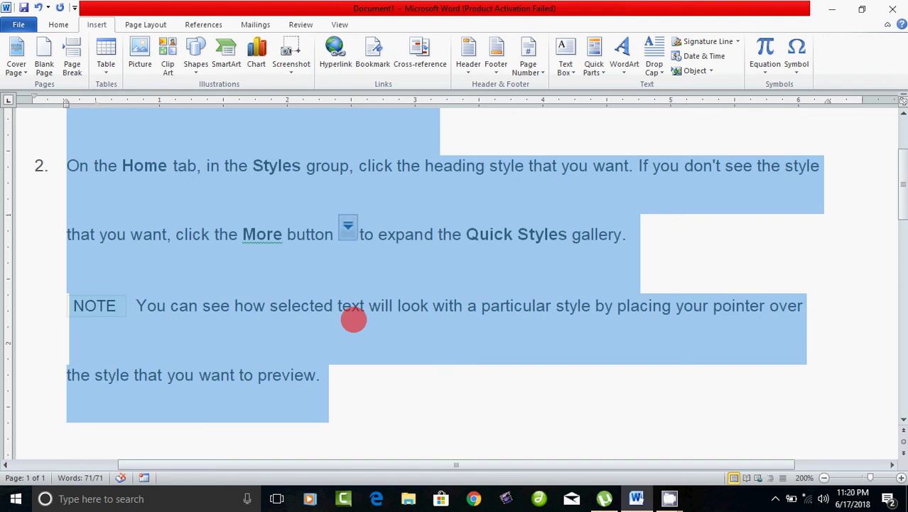
right_click(344, 135)
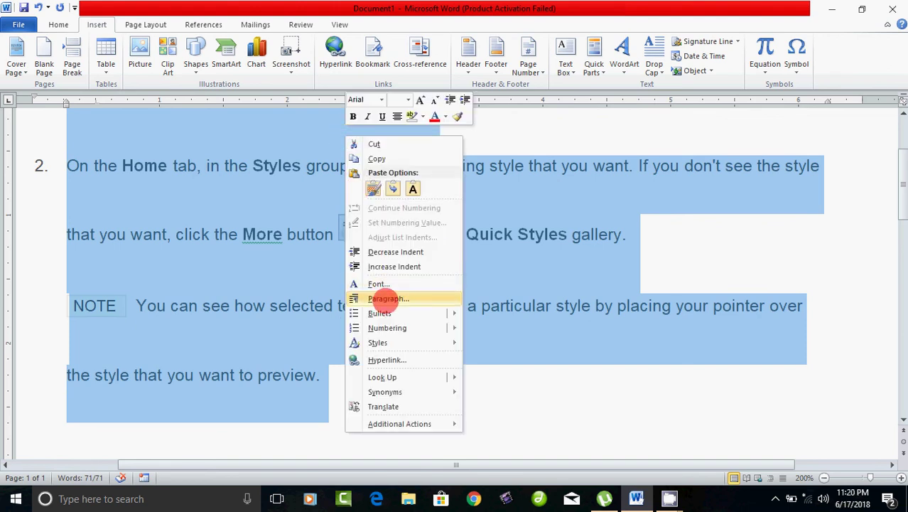
click(385, 299)
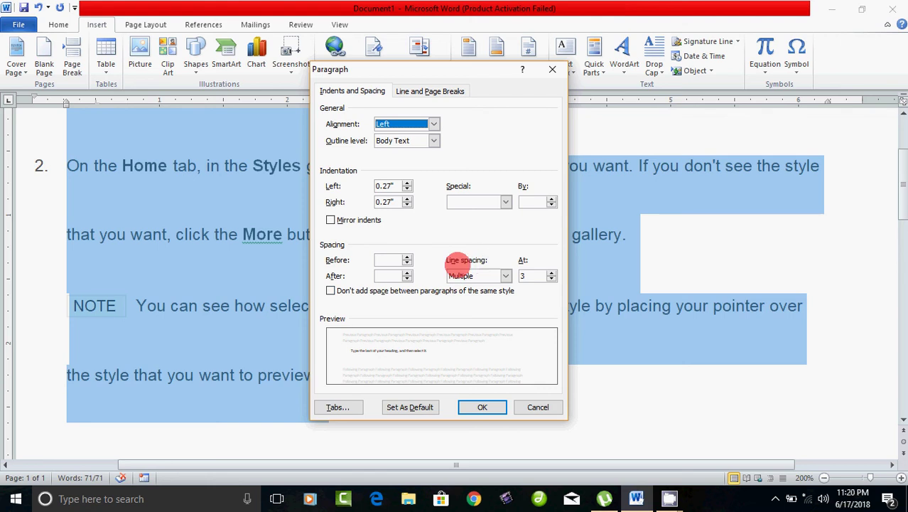
click(506, 275)
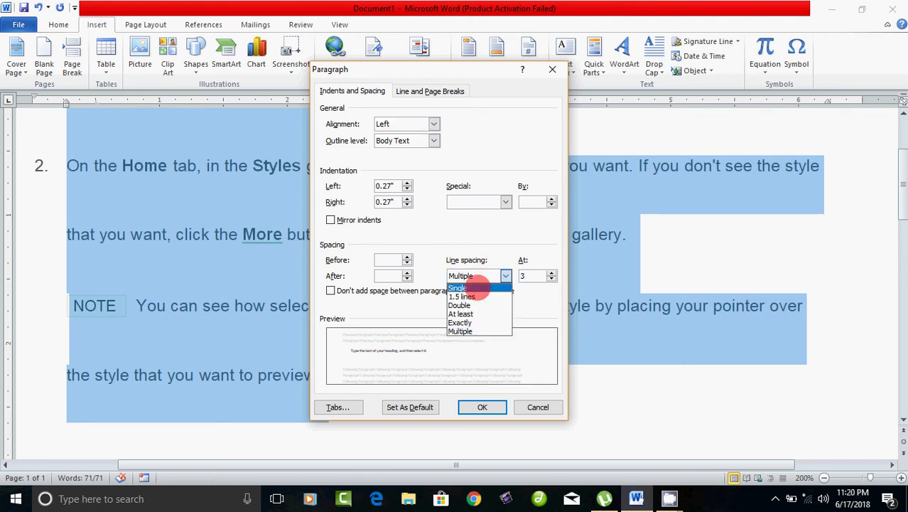
click(472, 287)
click(476, 407)
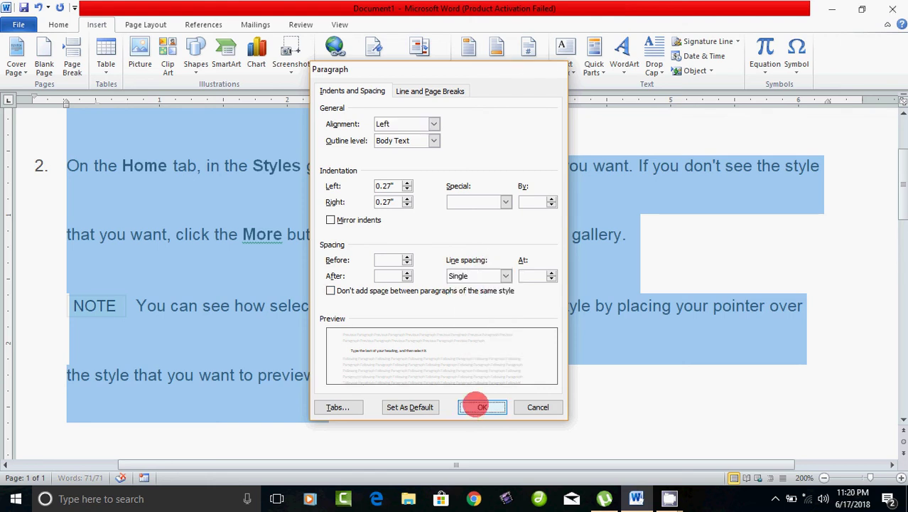
scroll(401, 359, up, 2)
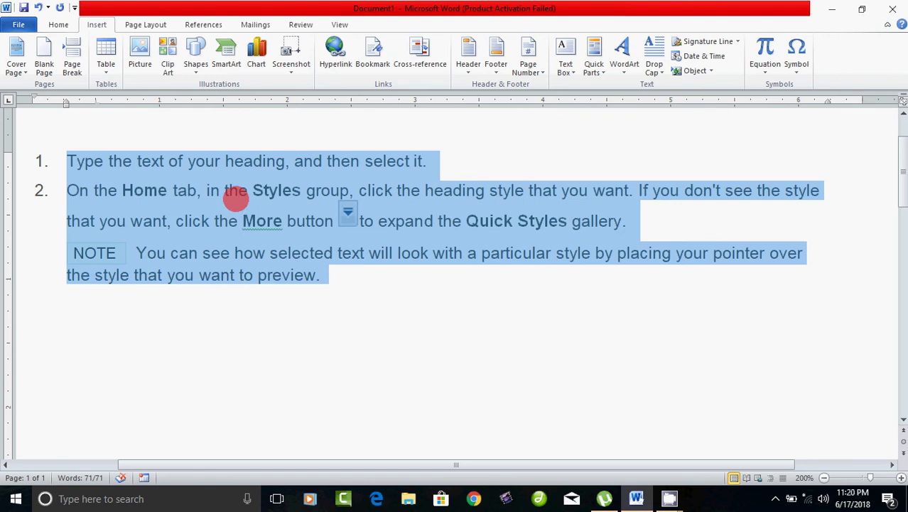
Set the selected steps' paragraph line spacing to 1.5 lines.
right_click(237, 199)
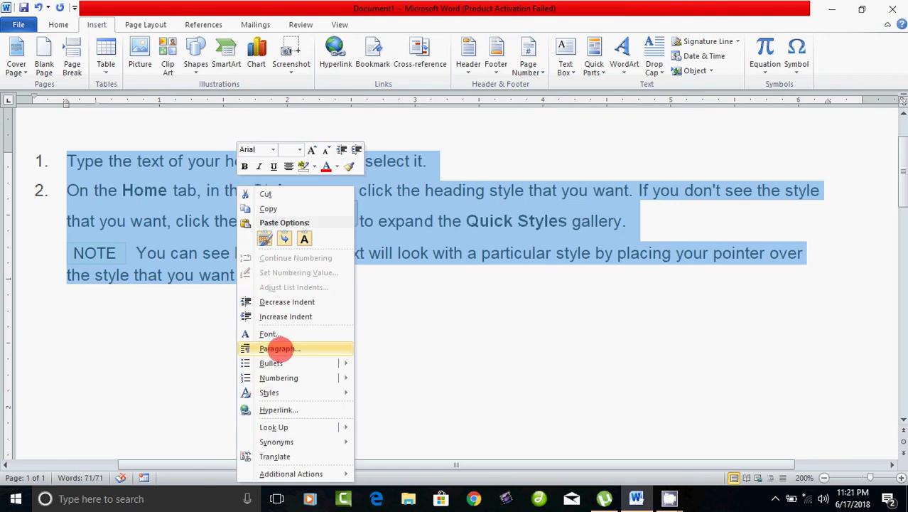
click(280, 348)
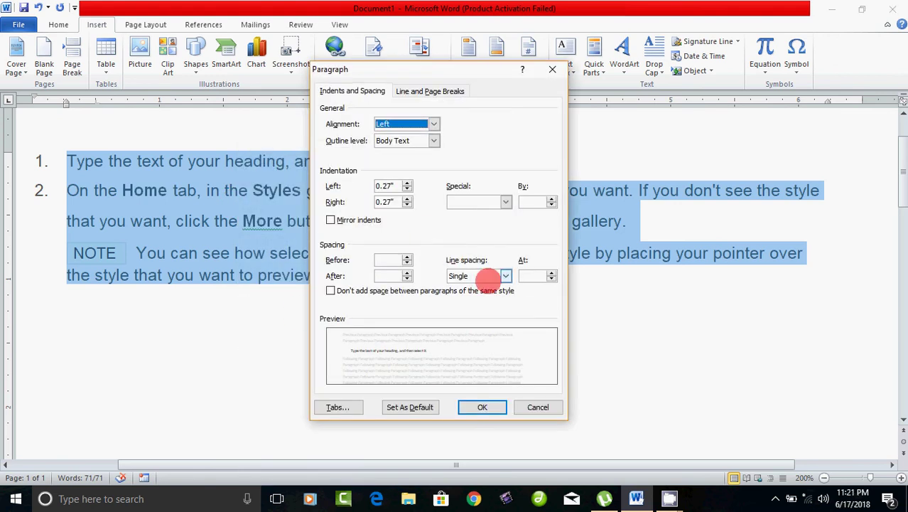
click(505, 276)
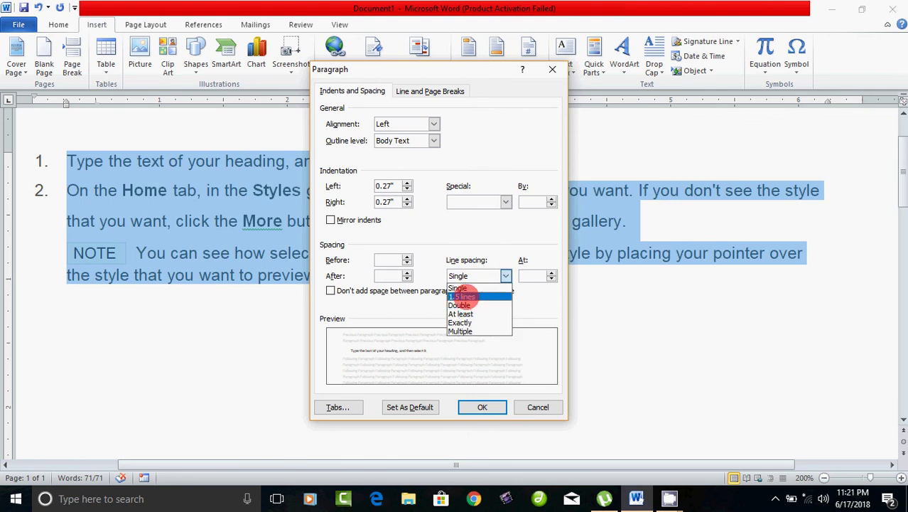
click(460, 296)
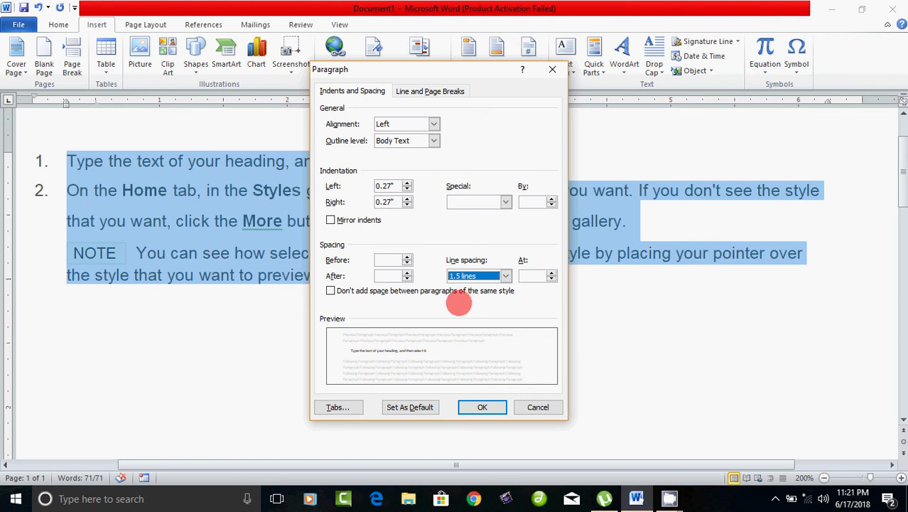
click(475, 406)
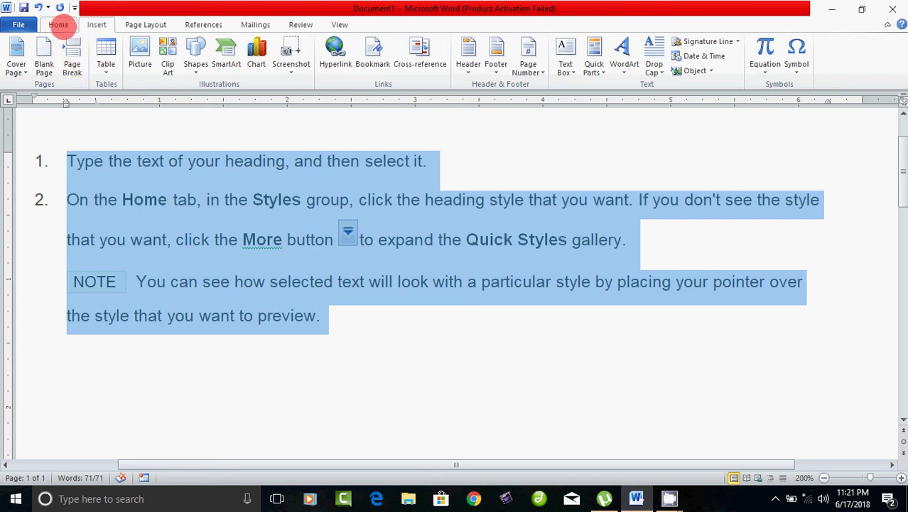
With the Home tab's line spacing presets, apply 1.0, then 2.0 spacing to the steps.
click(58, 25)
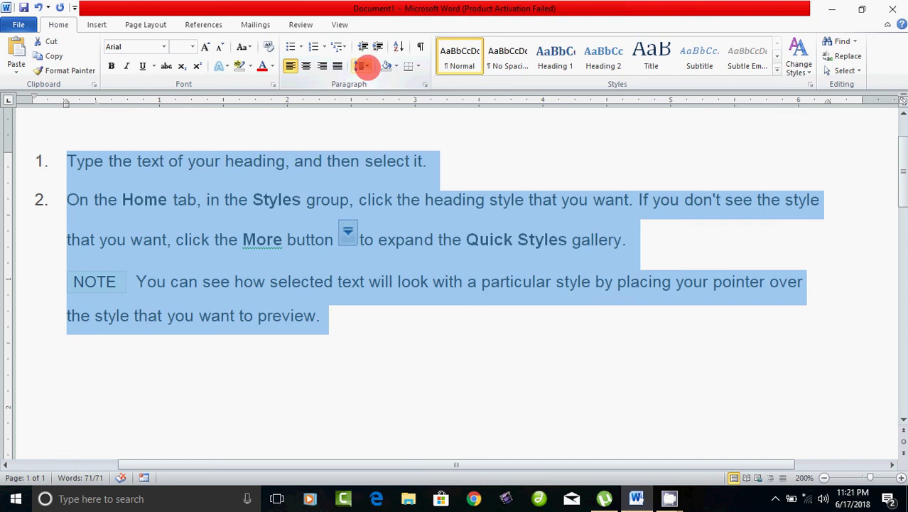
click(362, 66)
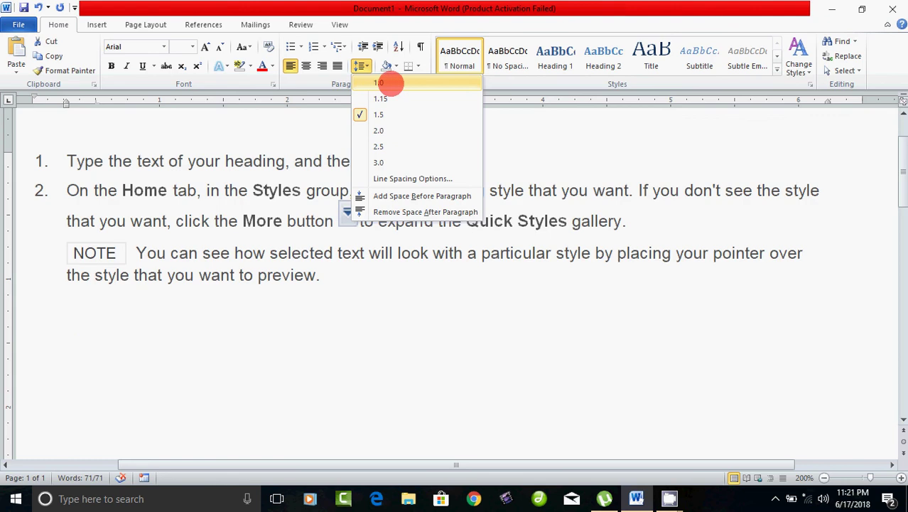
click(379, 83)
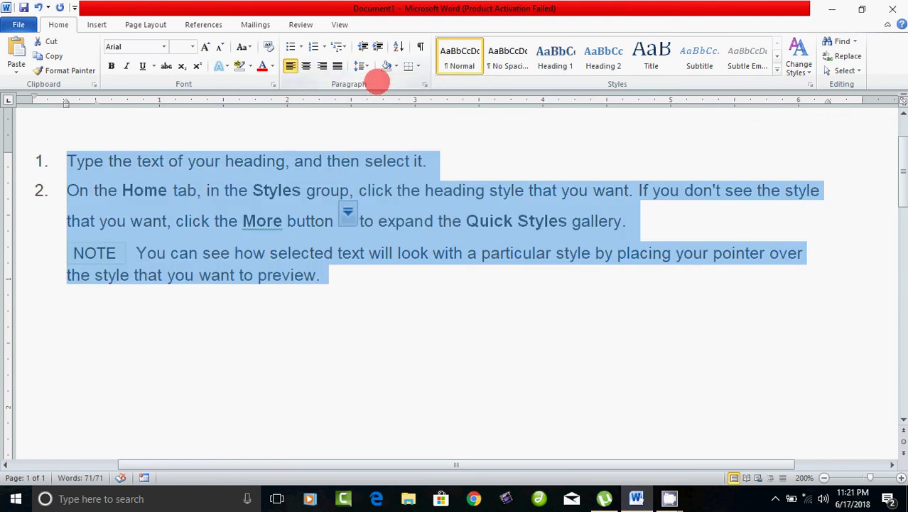
click(368, 64)
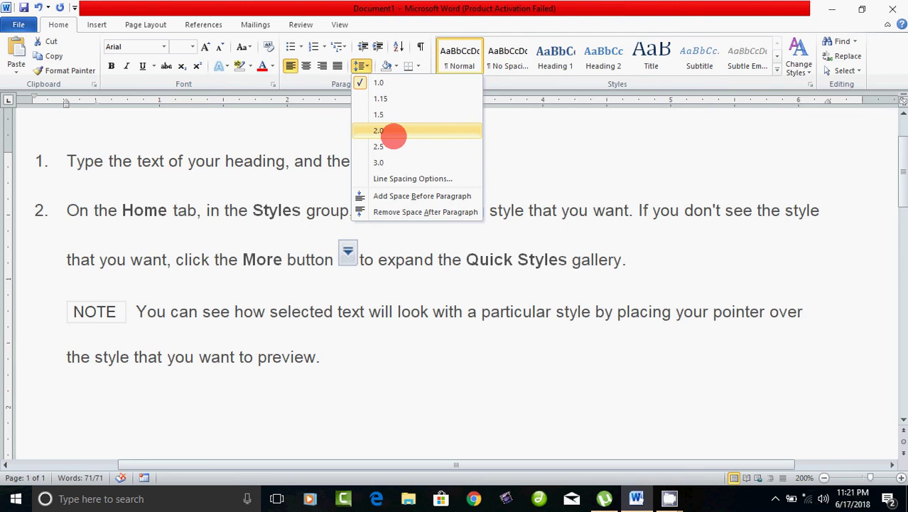
click(391, 146)
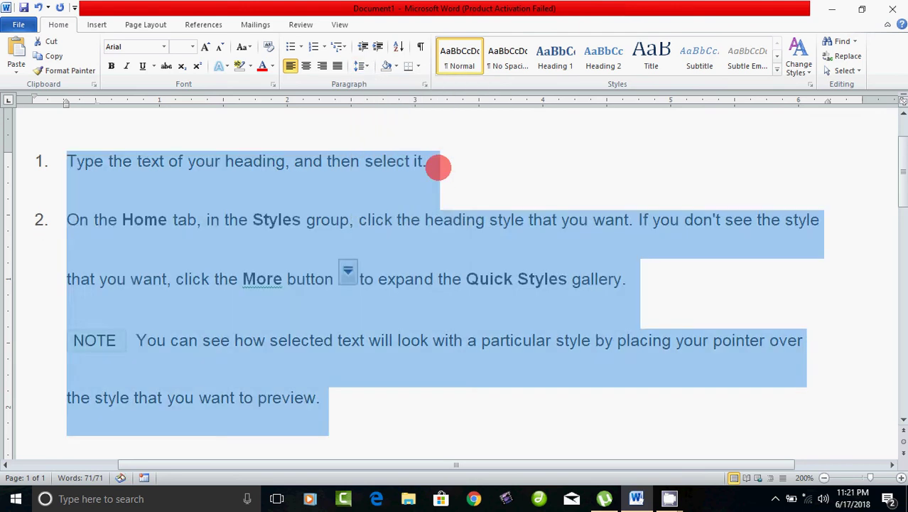
click(461, 275)
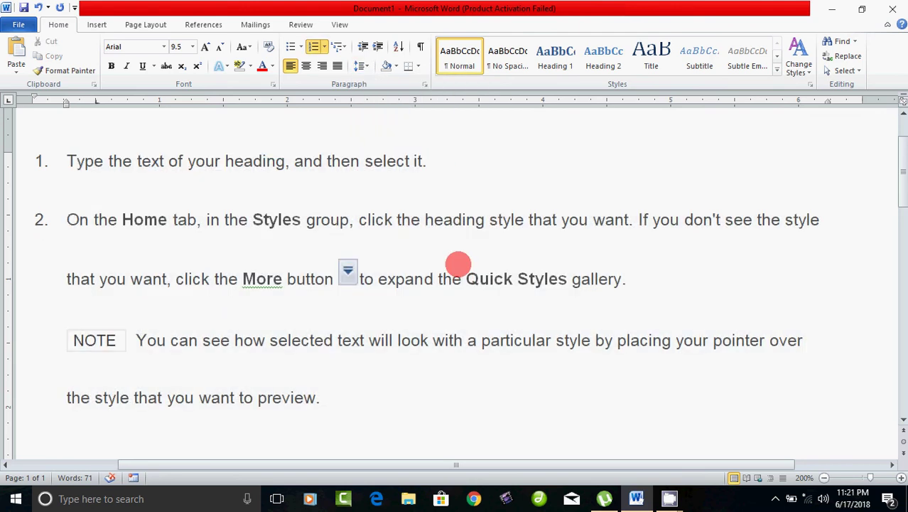